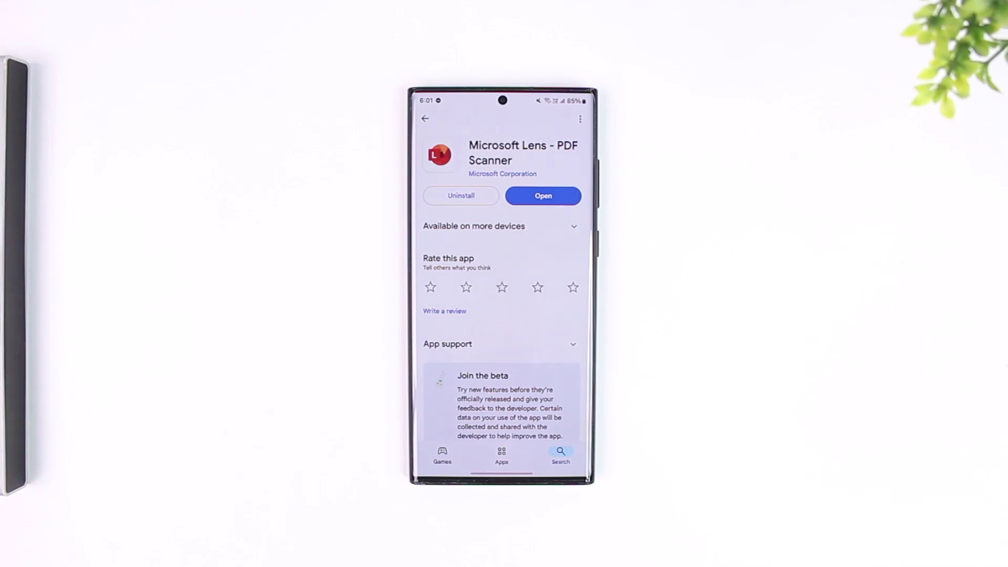
Launch Lens, discard the last session's image, pick the person photo and reach the save screen
{"action": "left_click", "coordinate": [543, 196]}
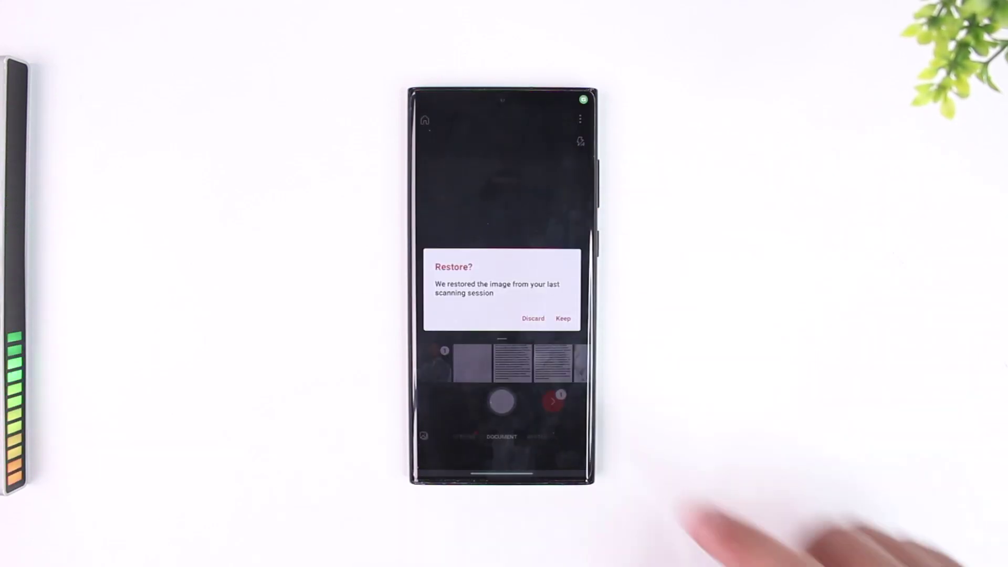
{"action": "left_click", "coordinate": [534, 318]}
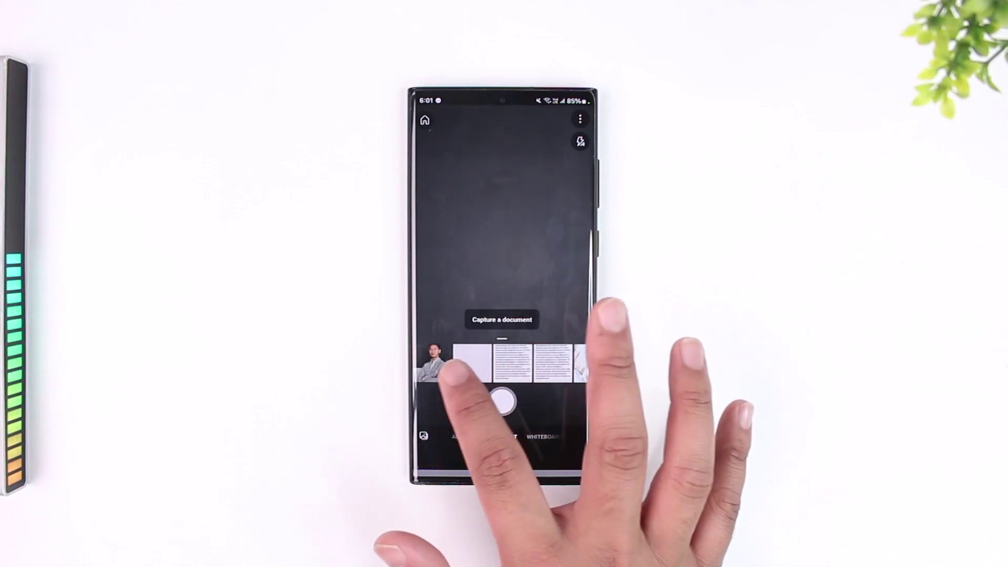
{"action": "left_click", "coordinate": [433, 364]}
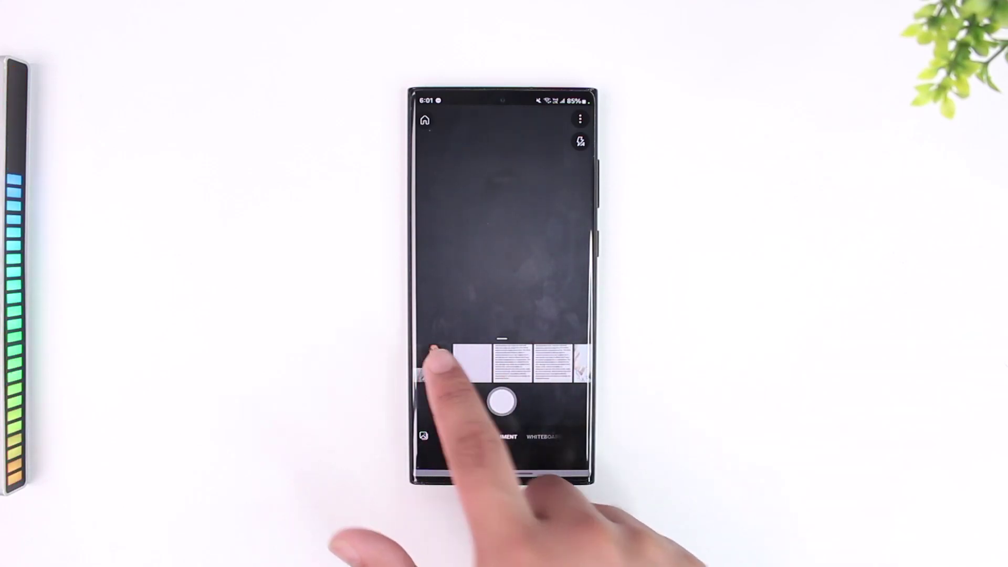
{"action": "left_click", "coordinate": [554, 400]}
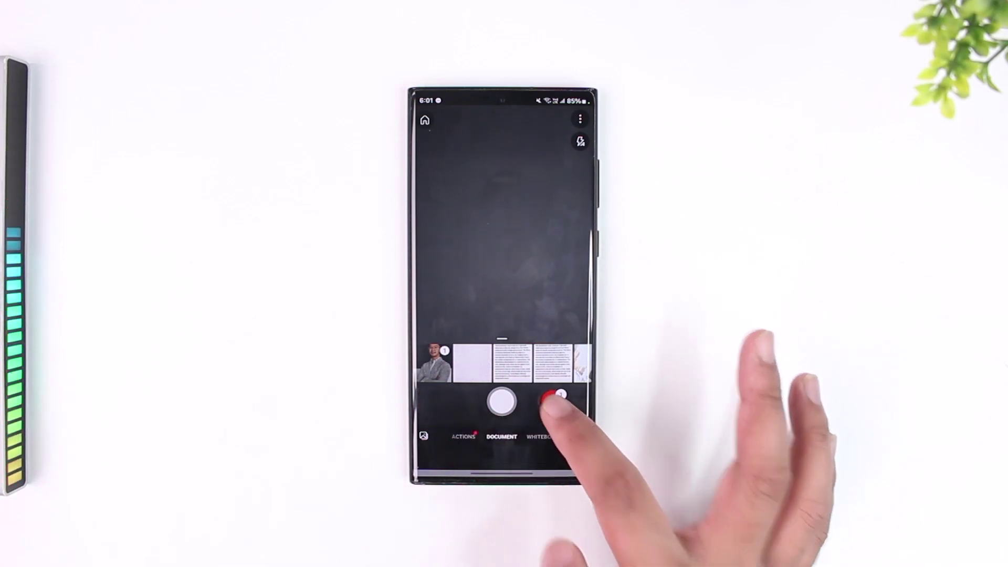
{"action": "left_click", "coordinate": [562, 454]}
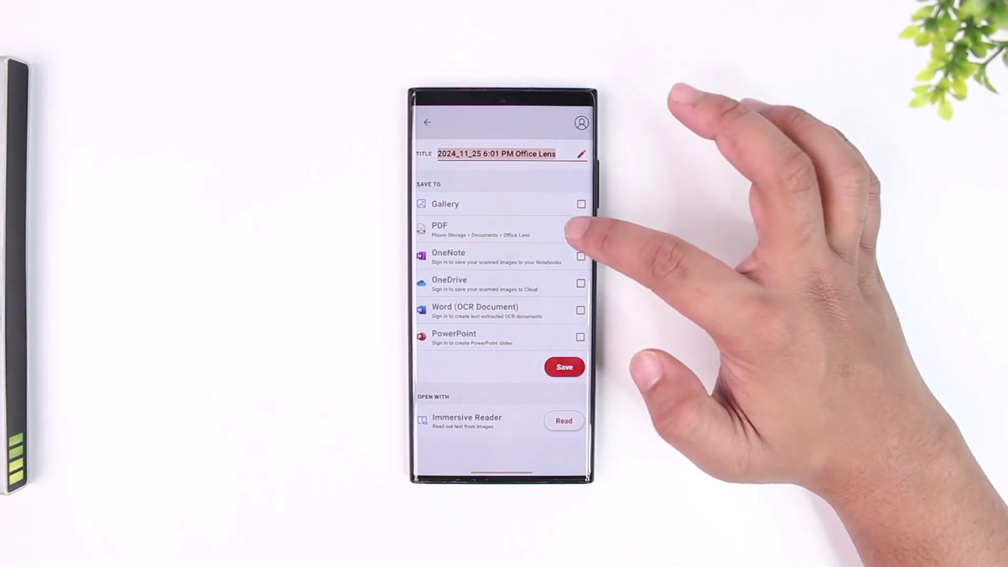
Switch the save destination from PDF to Gallery so the scan saves as an image
{"action": "left_click", "coordinate": [582, 229]}
{"action": "left_click", "coordinate": [582, 204]}
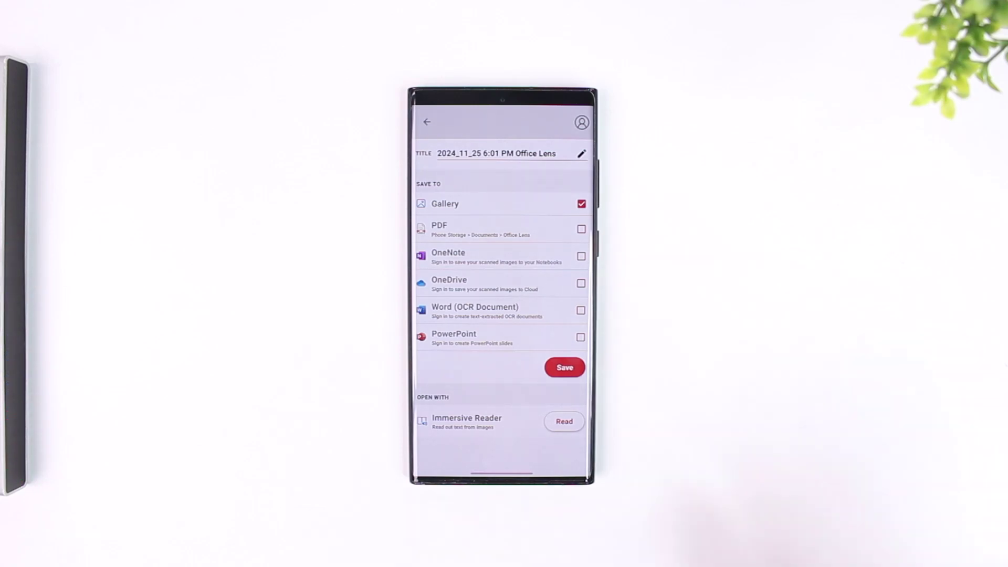
Switch via recent apps back to the Play Store's Microsoft Lens page
{"action": "left_click_drag", "start_coordinate": [502, 472], "coordinate": [502, 355]}
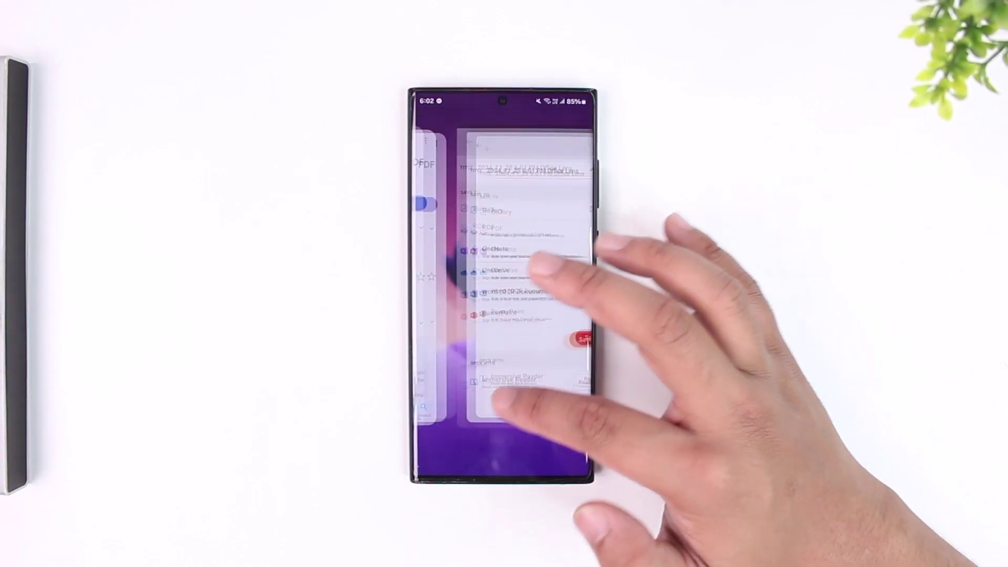
{"action": "left_click_drag", "start_coordinate": [457, 276], "coordinate": [551, 276]}
{"action": "left_click", "coordinate": [540, 335]}
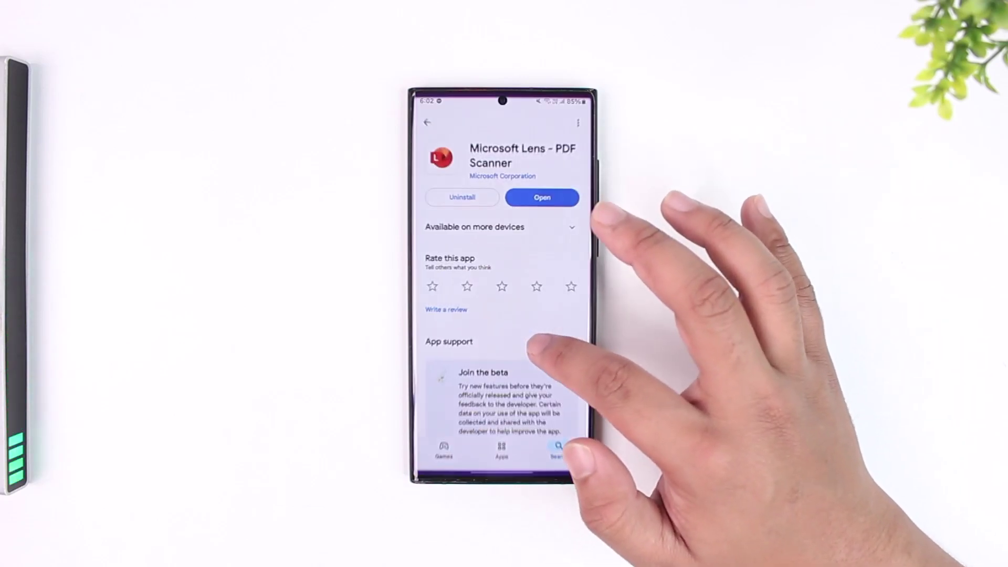